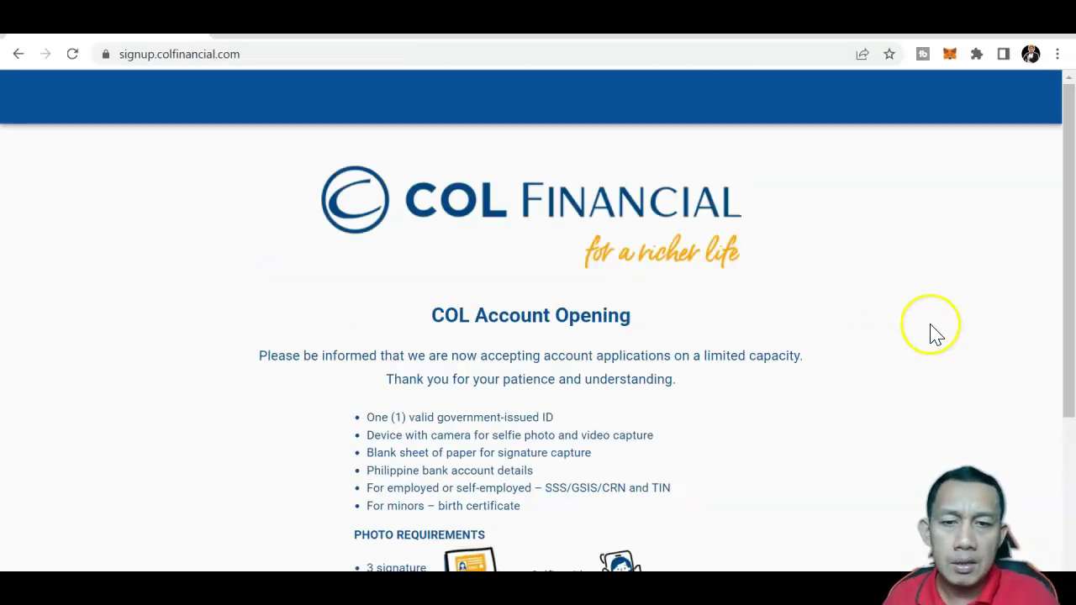
Start the COL account application from the requirements page and accept the Online Securities Trading Agreement after going through to its end.
drag(1068, 232, 1062, 320)
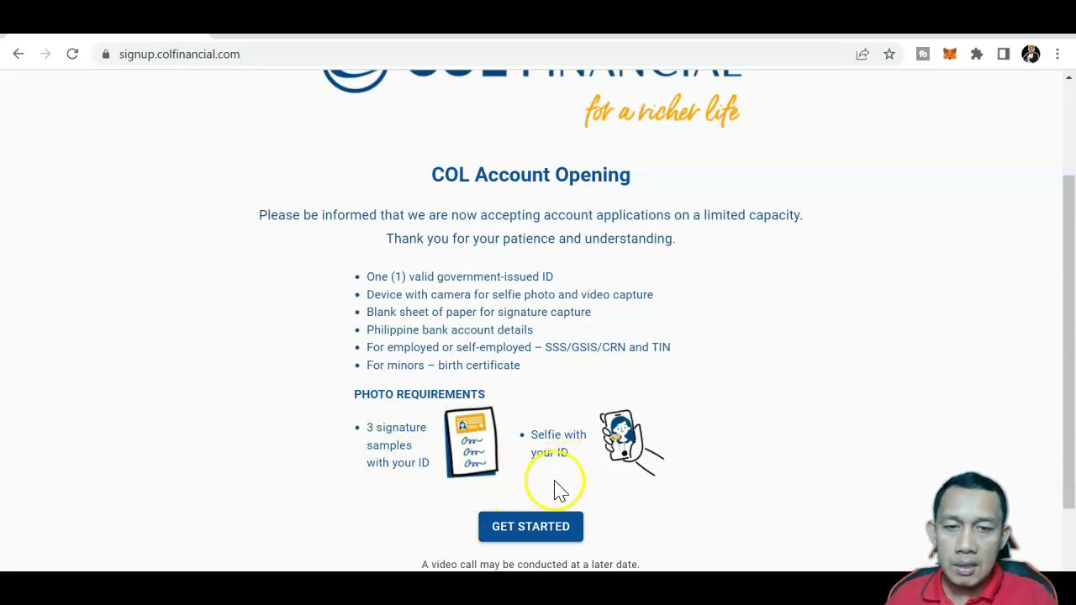
click(546, 525)
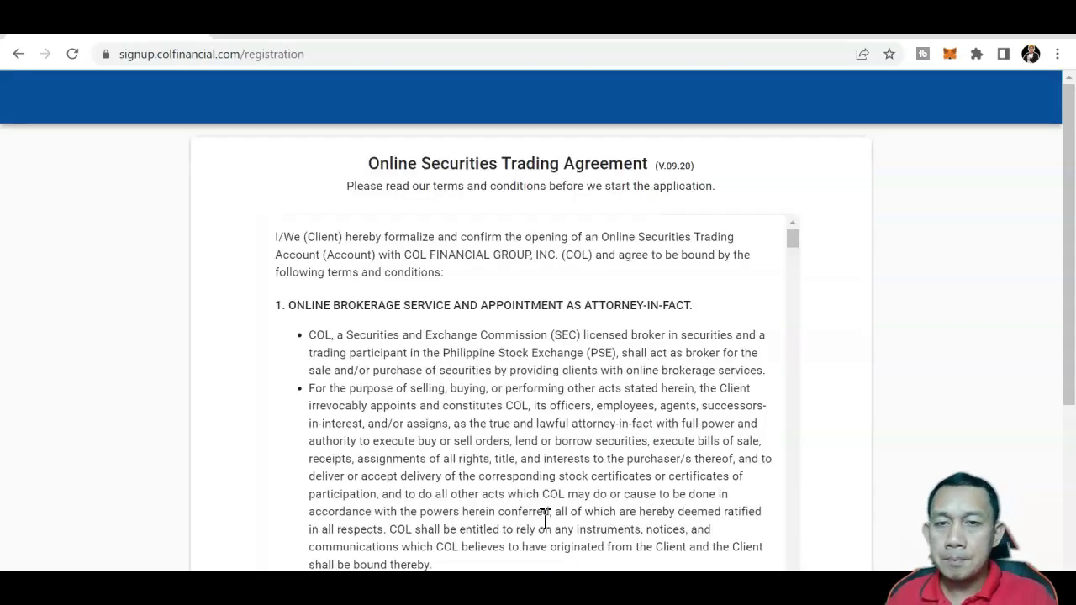
drag(1069, 269, 1072, 437)
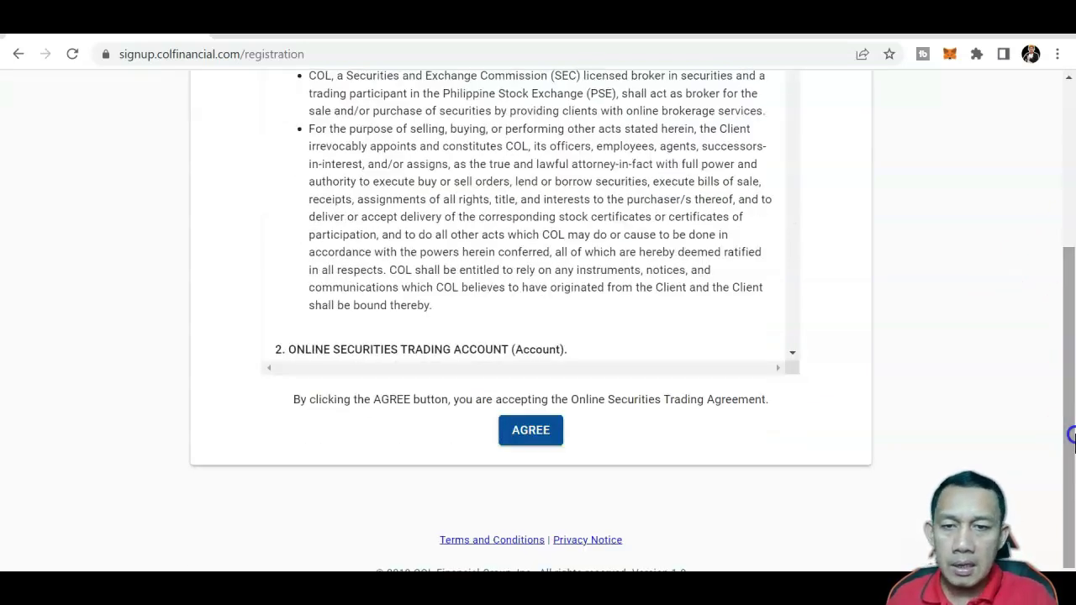
click(792, 353)
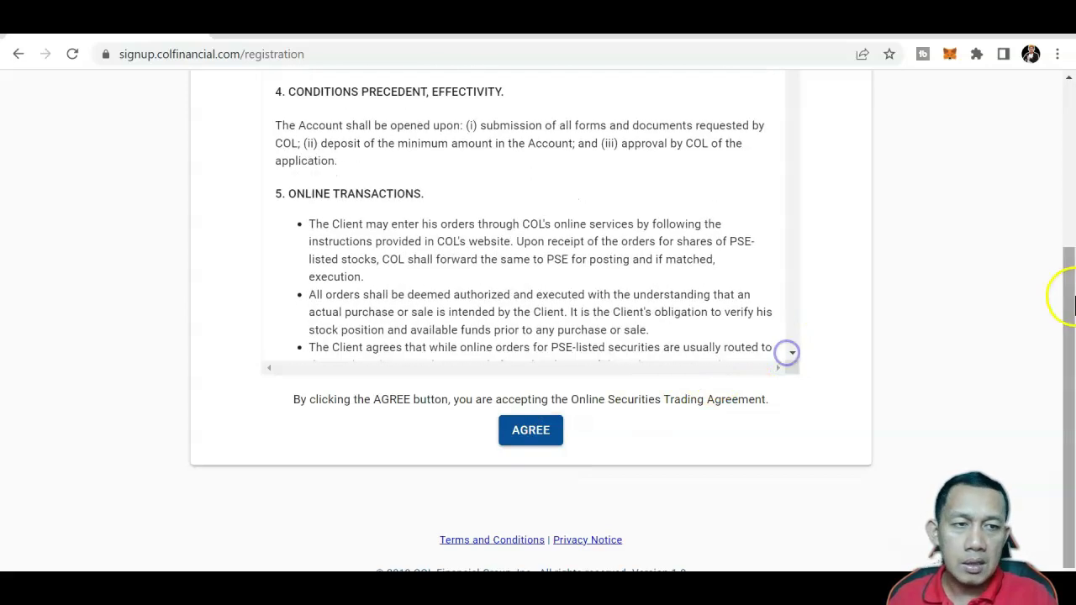
scroll(1057, 293, up, 1)
click(977, 222)
drag(790, 99, 800, 443)
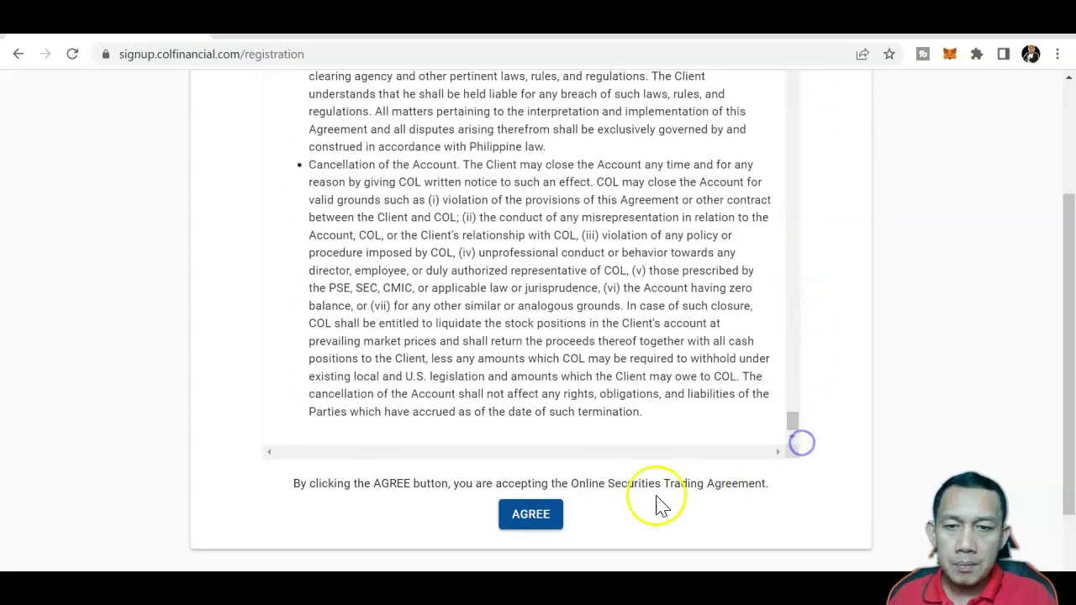
click(535, 516)
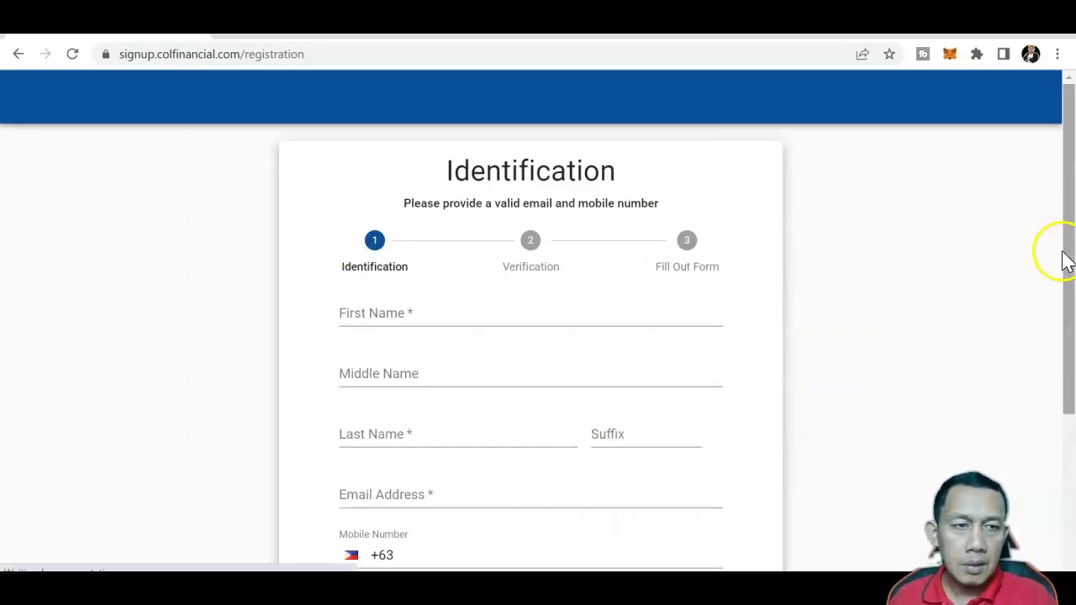
Review the fields of the Identification form and the COL Application: Verification email in Gmail.
drag(1068, 257, 1071, 307)
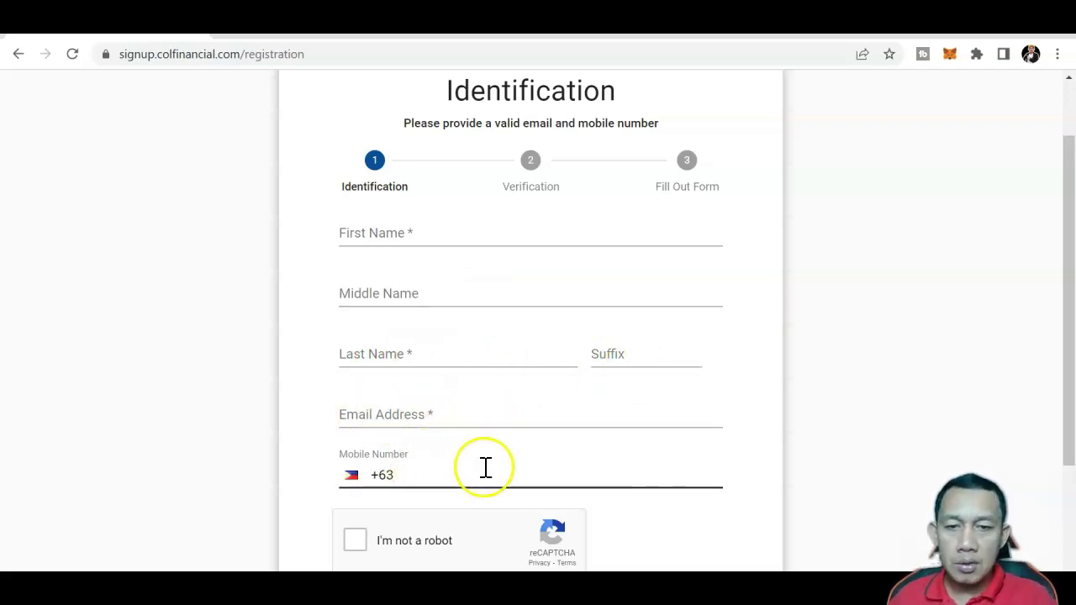
drag(1068, 336, 1061, 365)
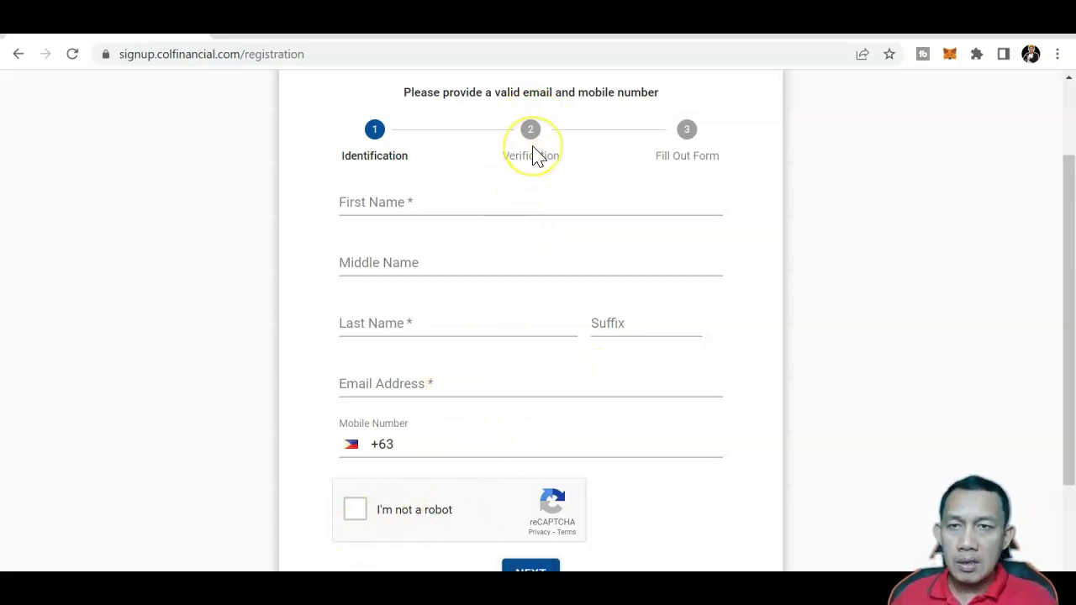
key(ctrl+Tab)
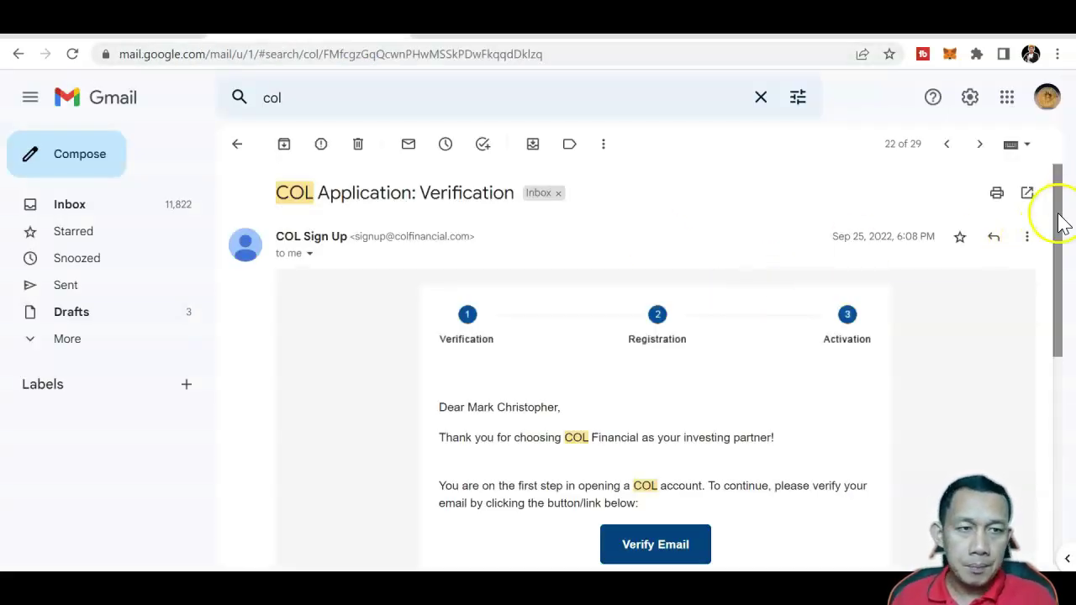
drag(1057, 223, 1063, 251)
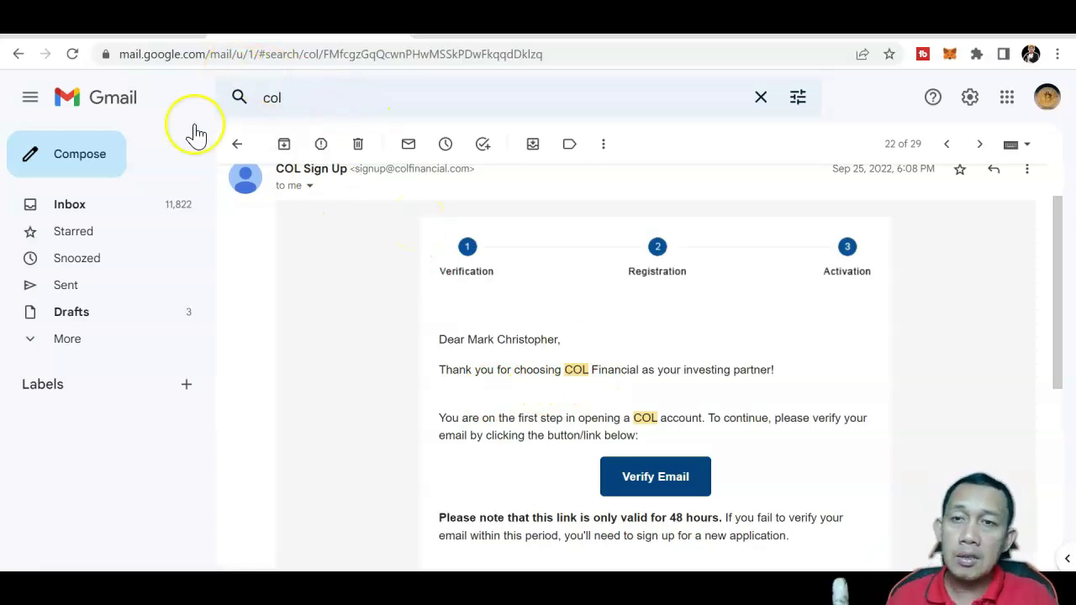
click(101, 26)
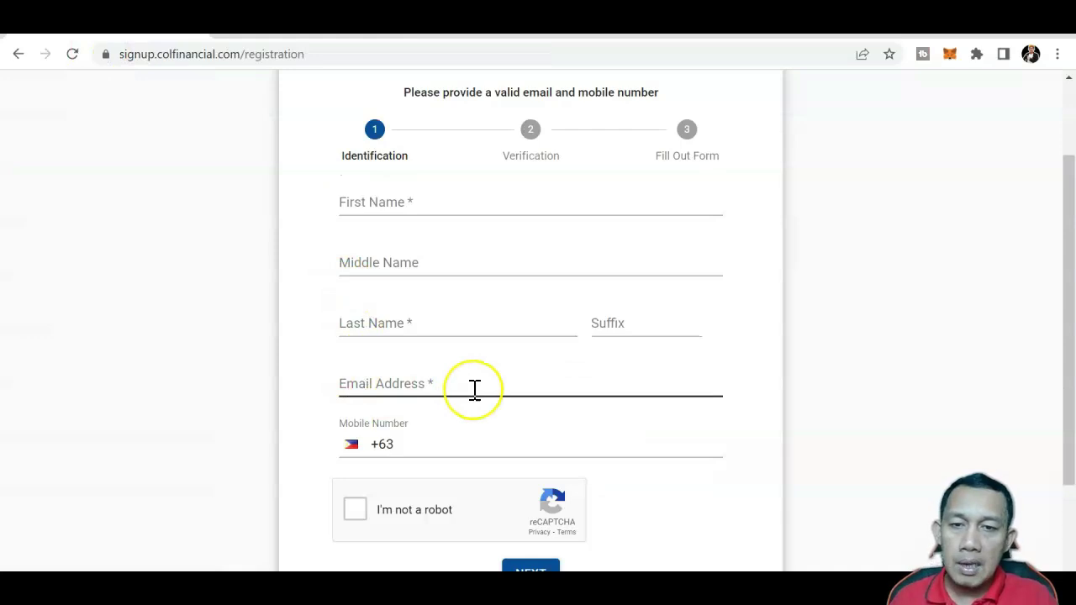
View the earlier COL Application: Sign up link email in Gmail and follow its Continue My Application link.
click(440, 430)
click(363, 89)
key(ctrl+shift+Tab)
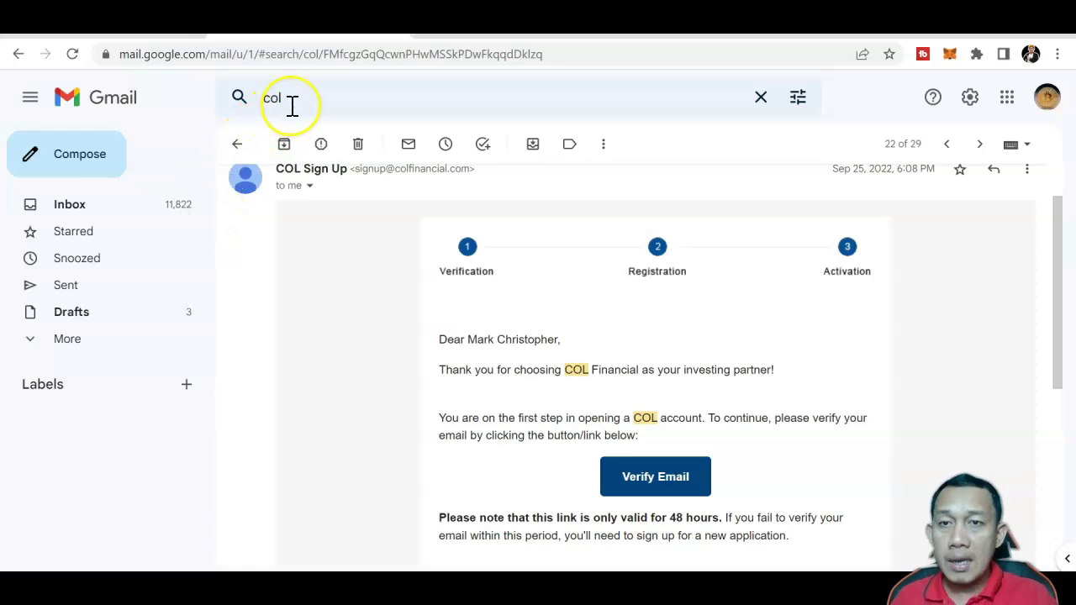
click(237, 152)
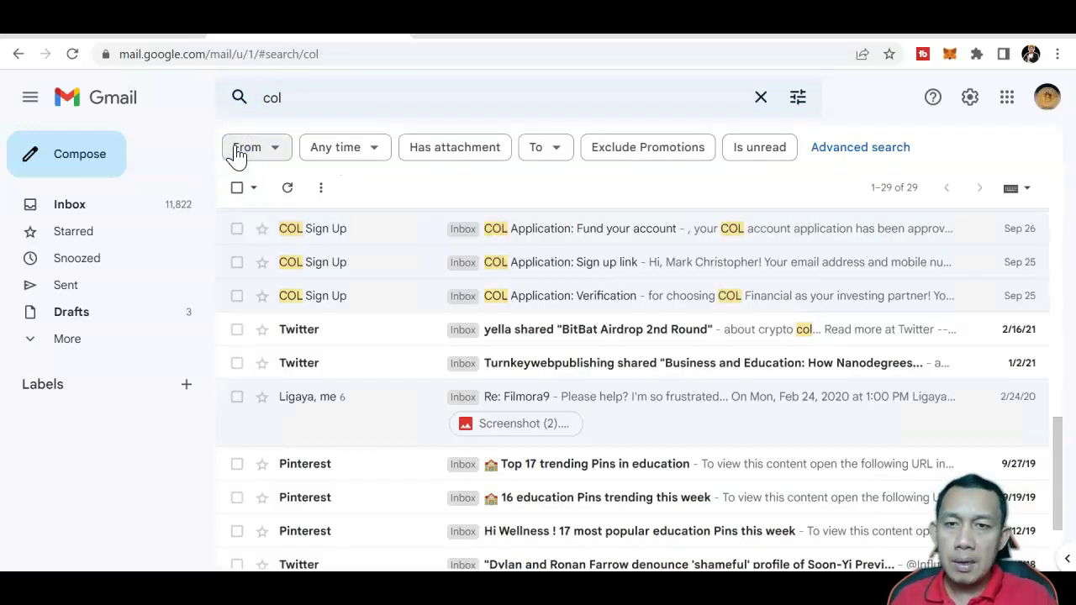
click(556, 278)
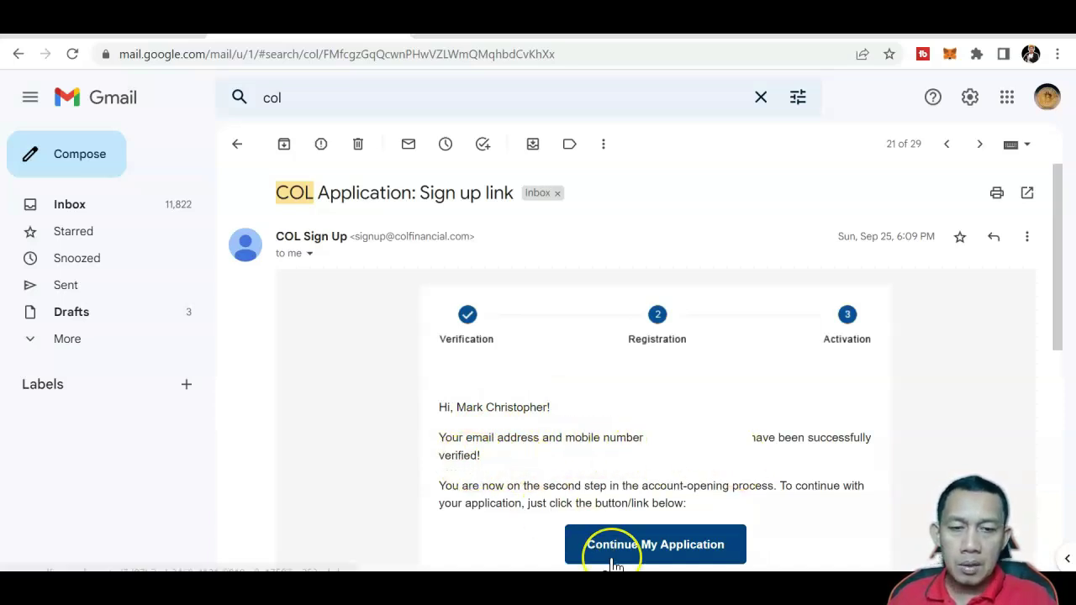
click(697, 548)
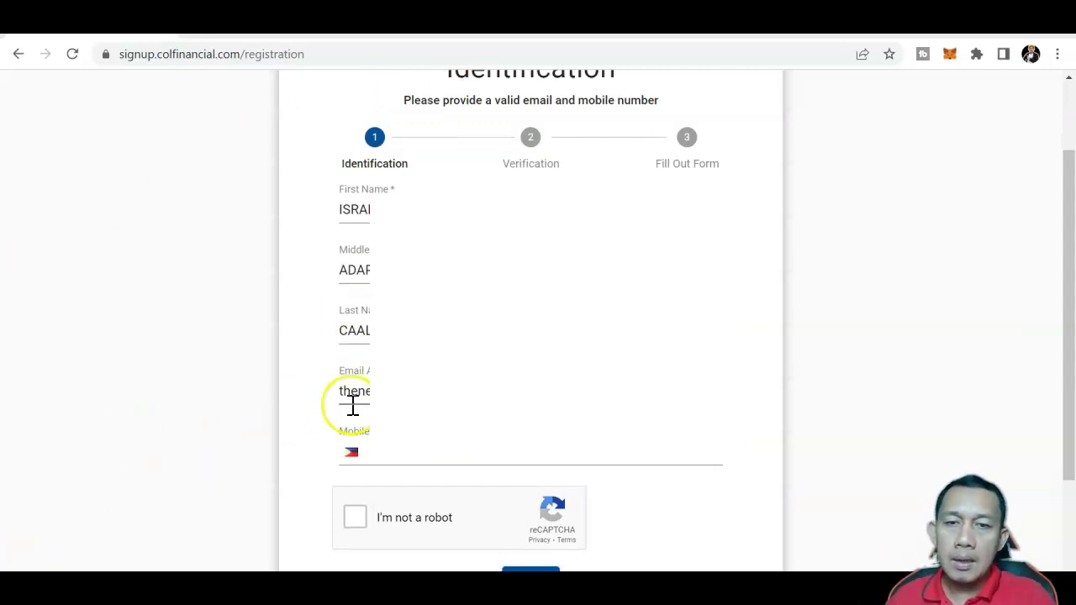
Complete the reCAPTCHA check on the filled-in Identification form and submit the form.
click(356, 519)
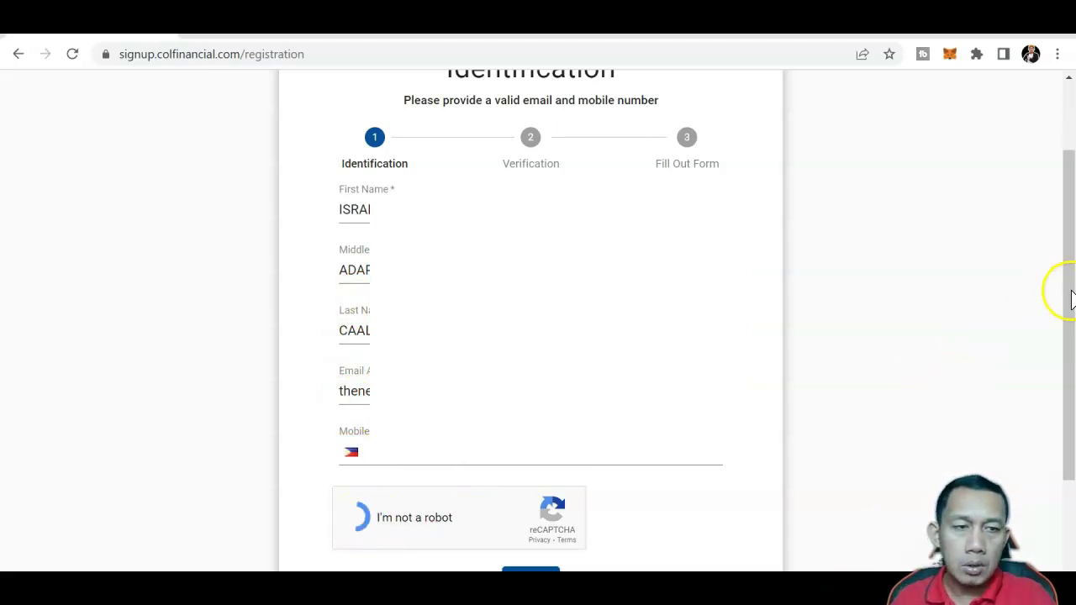
drag(1064, 290, 1071, 320)
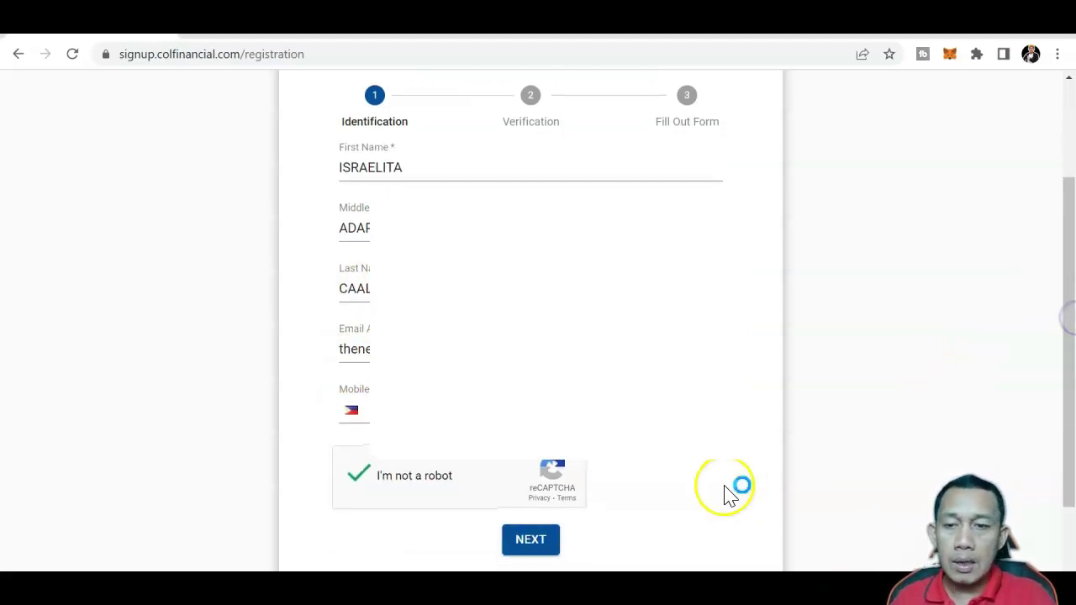
click(532, 548)
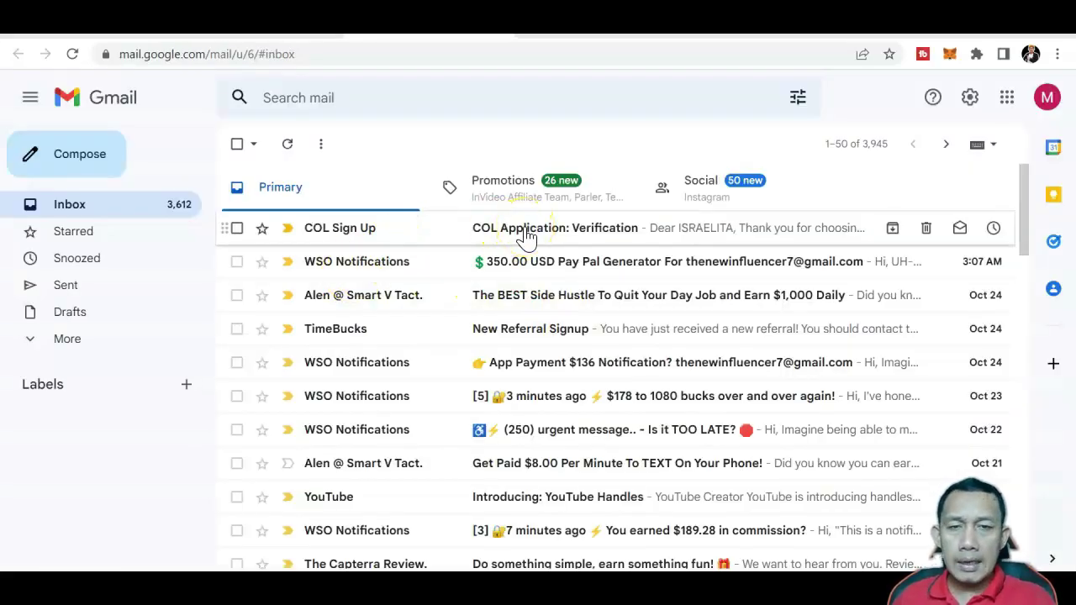
Open the new COL Application: Verification email in the Gmail inbox and verify the email address through its link.
click(525, 235)
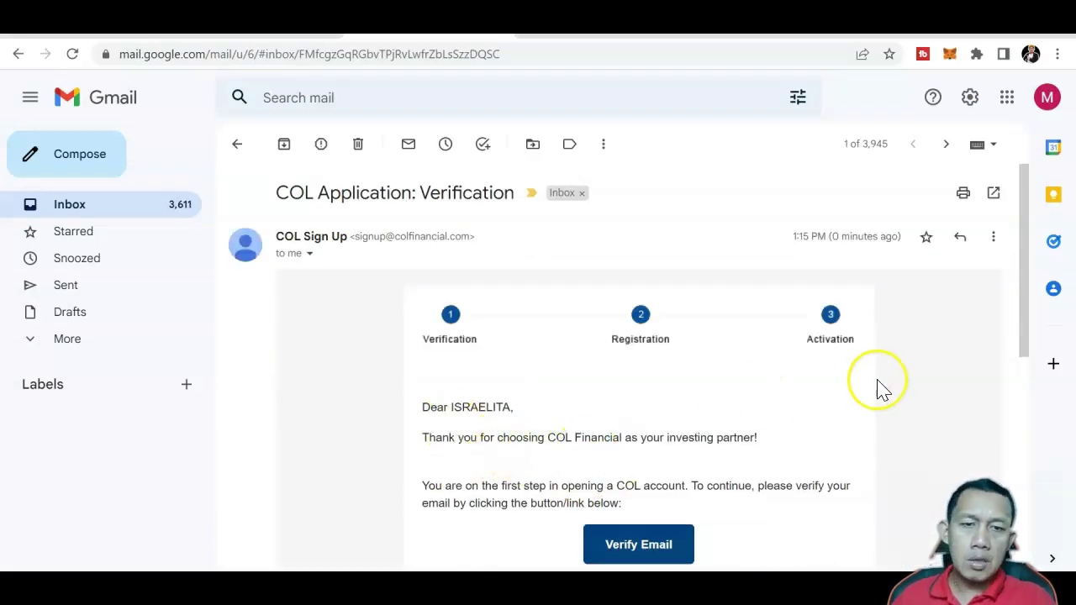
drag(1028, 324, 1034, 391)
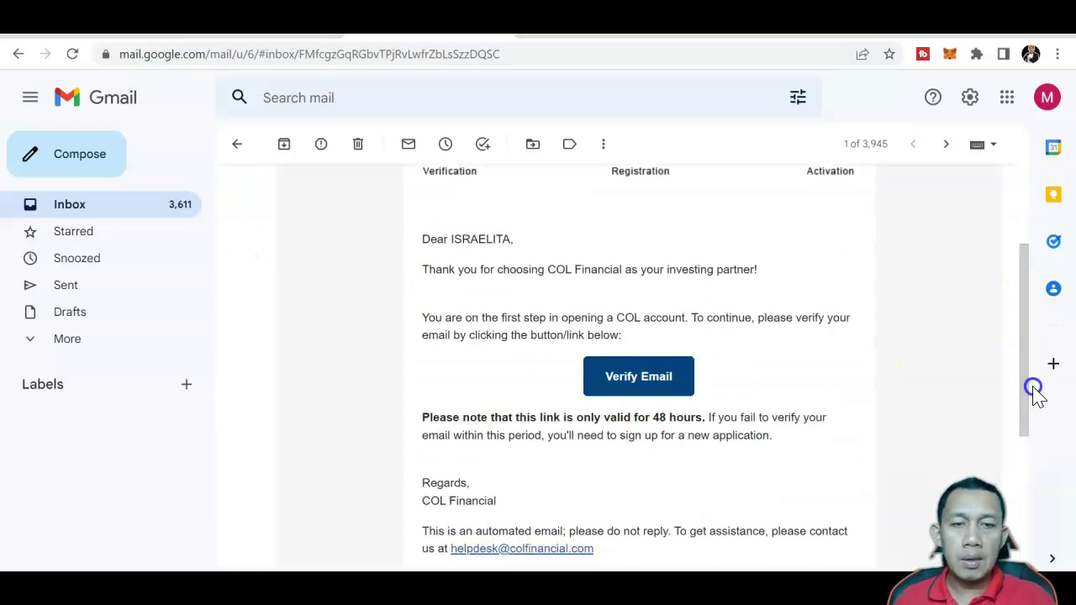
click(620, 385)
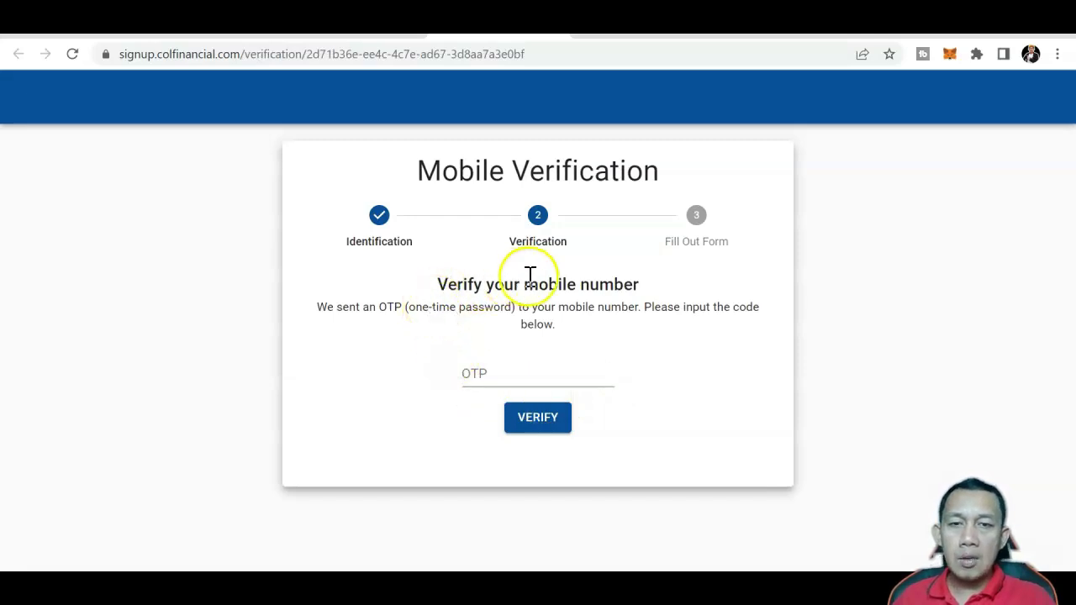
Paste the one-time password into the OTP field and submit it to verify the mobile number.
click(487, 374)
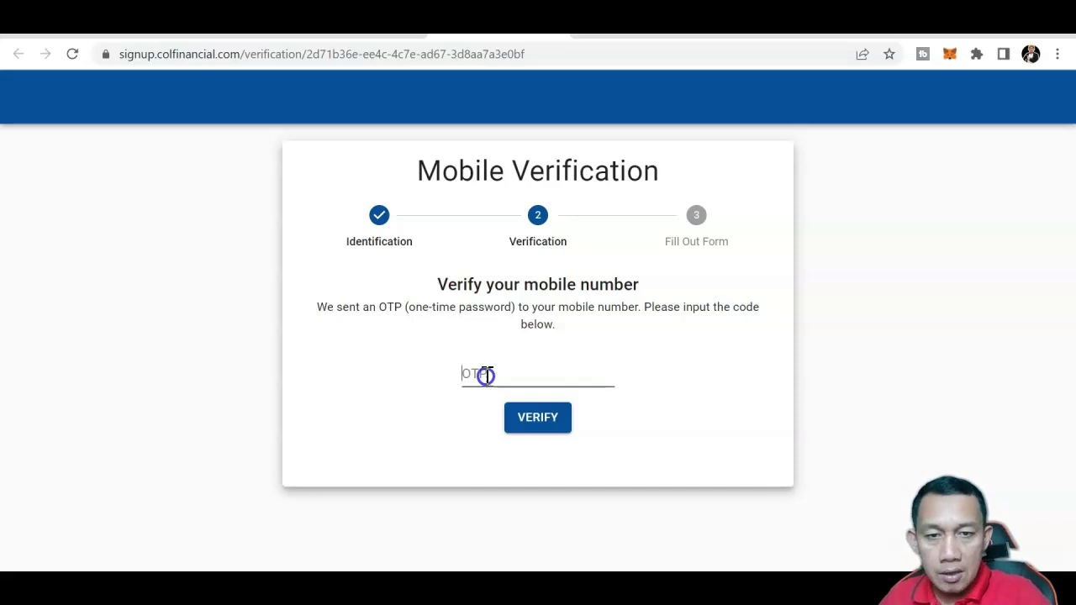
key(ctrl+v)
click(542, 419)
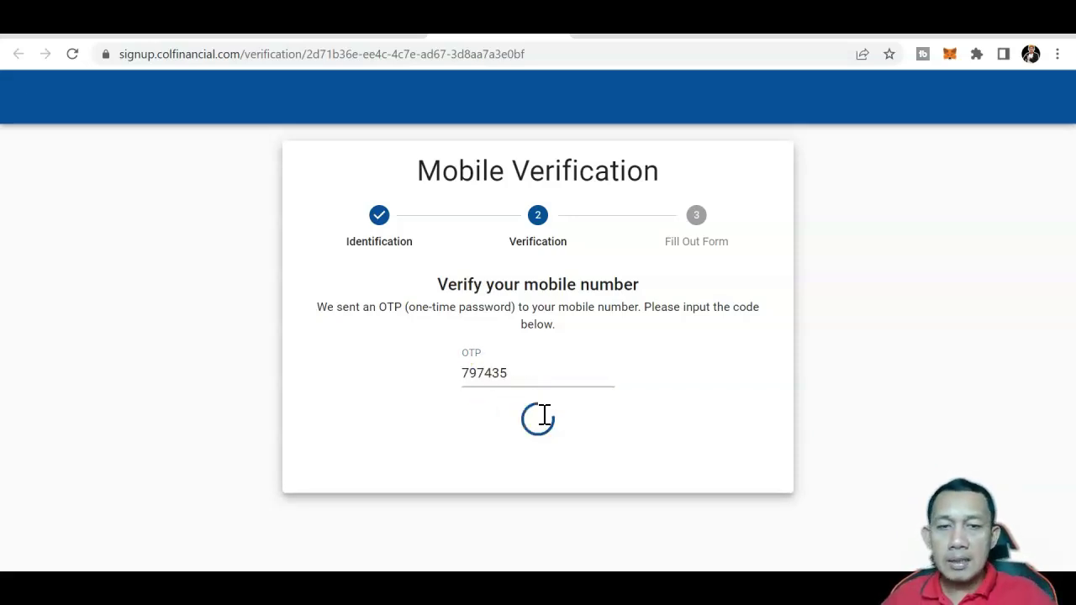
Accept the Online Securities Trading Agreement after going through to its end, and continue past the validated contact details.
scroll(1035, 269, down, 5)
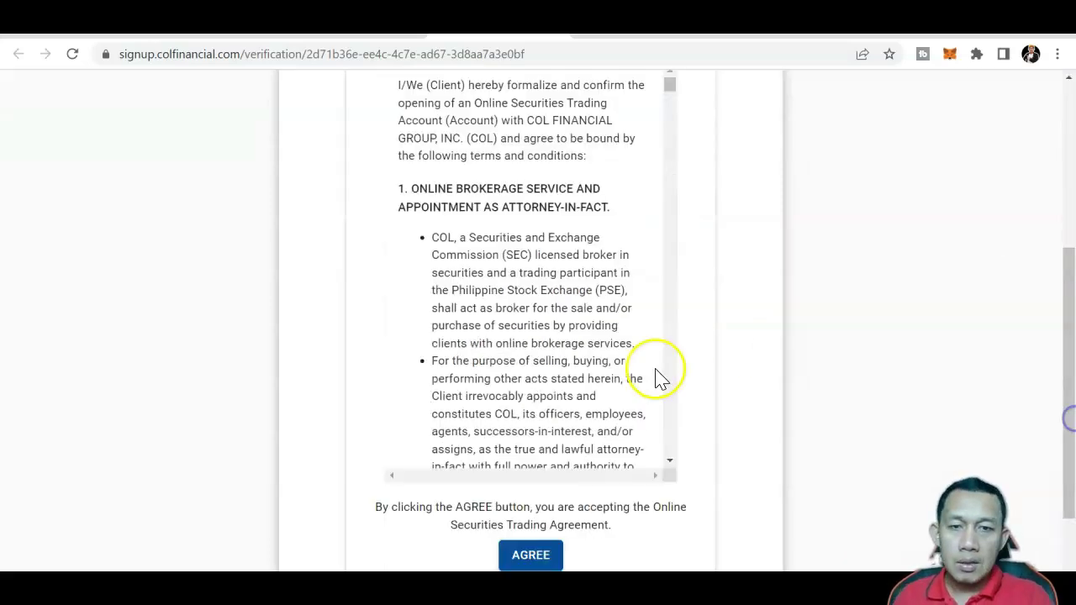
drag(672, 89, 685, 461)
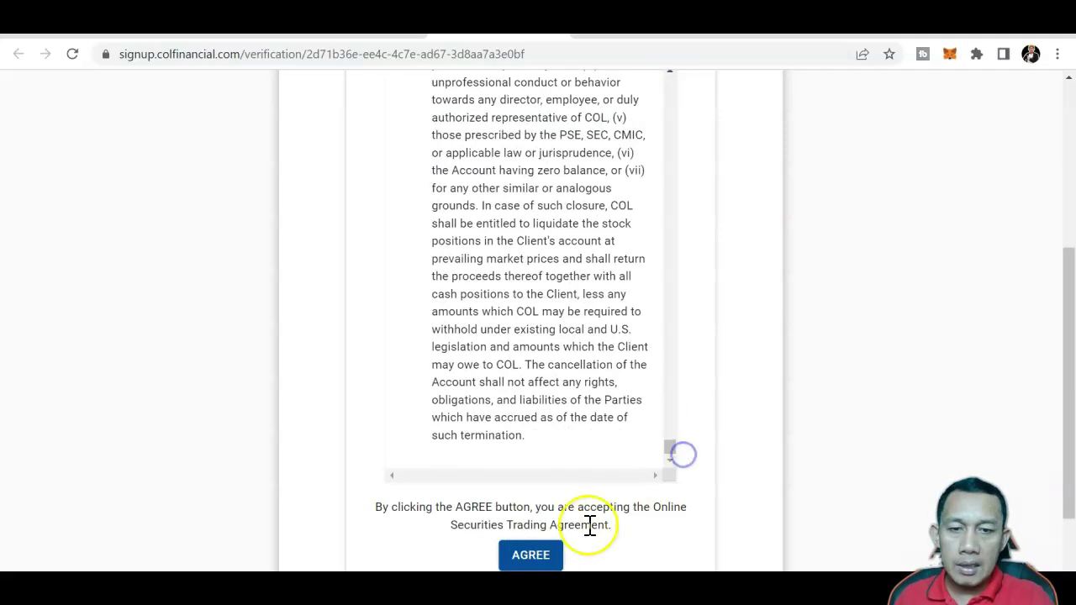
click(530, 554)
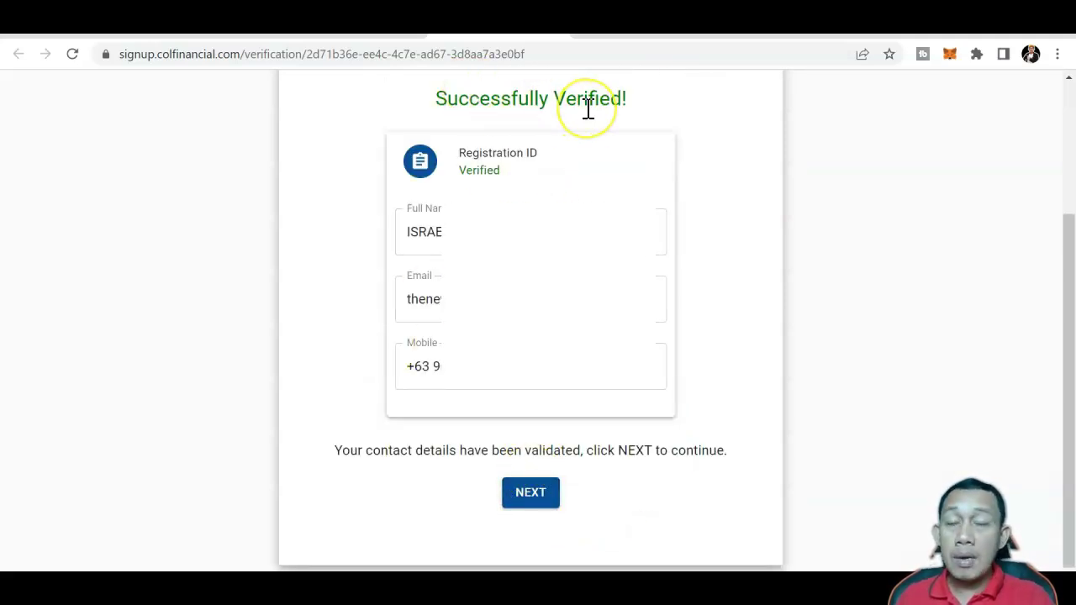
click(508, 504)
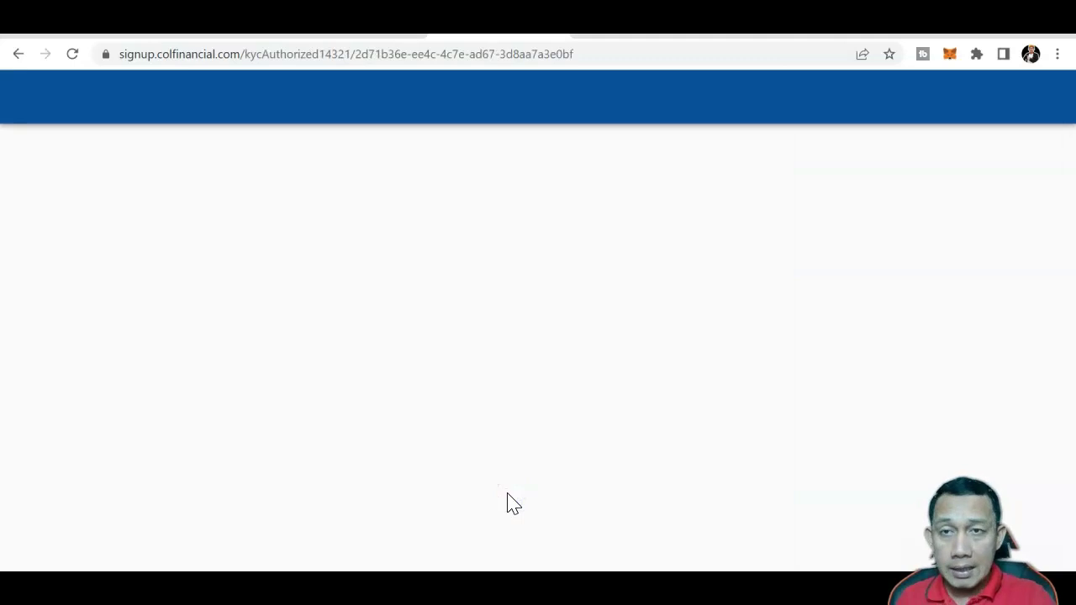
Select Individual as the account type and continue to the Personal Information page.
drag(1067, 242, 1071, 309)
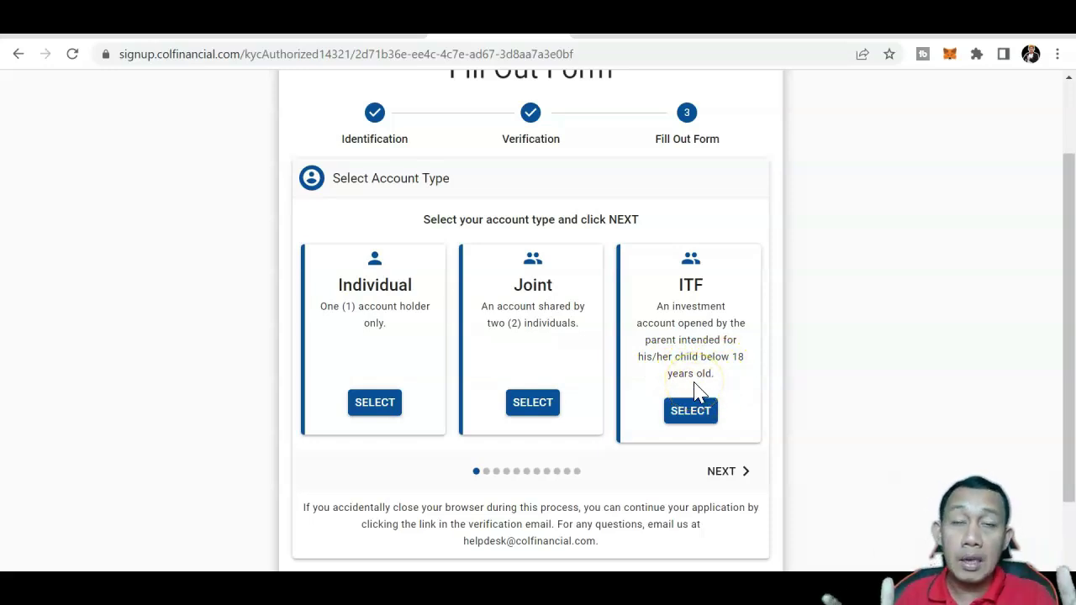
click(391, 411)
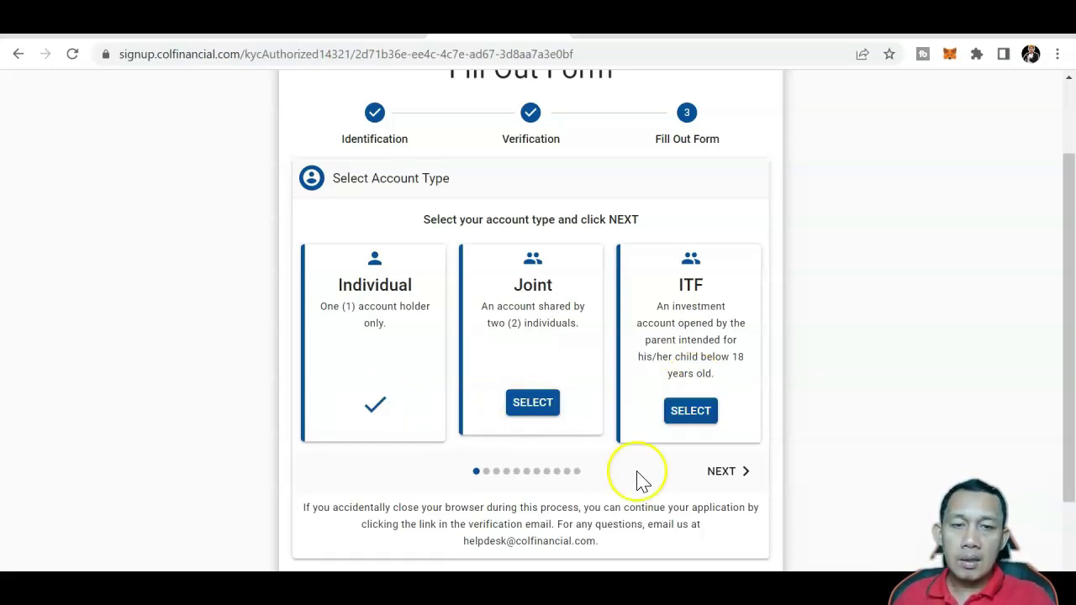
click(726, 476)
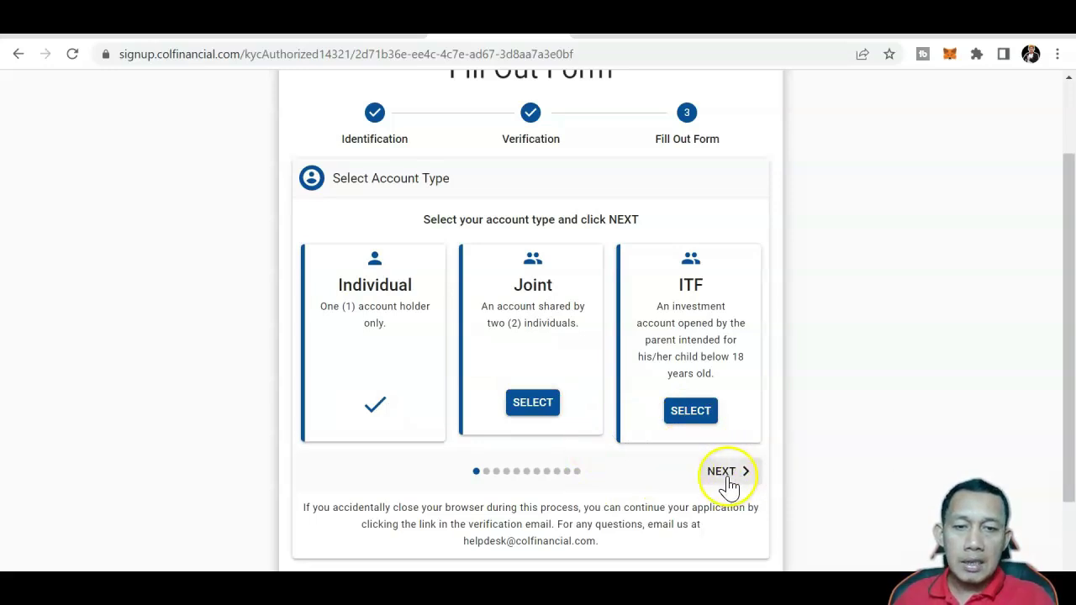
Try to continue past the Personal Information page with its civil status, gender, birthdate and country fields blank, and dismiss the alert.
click(1071, 173)
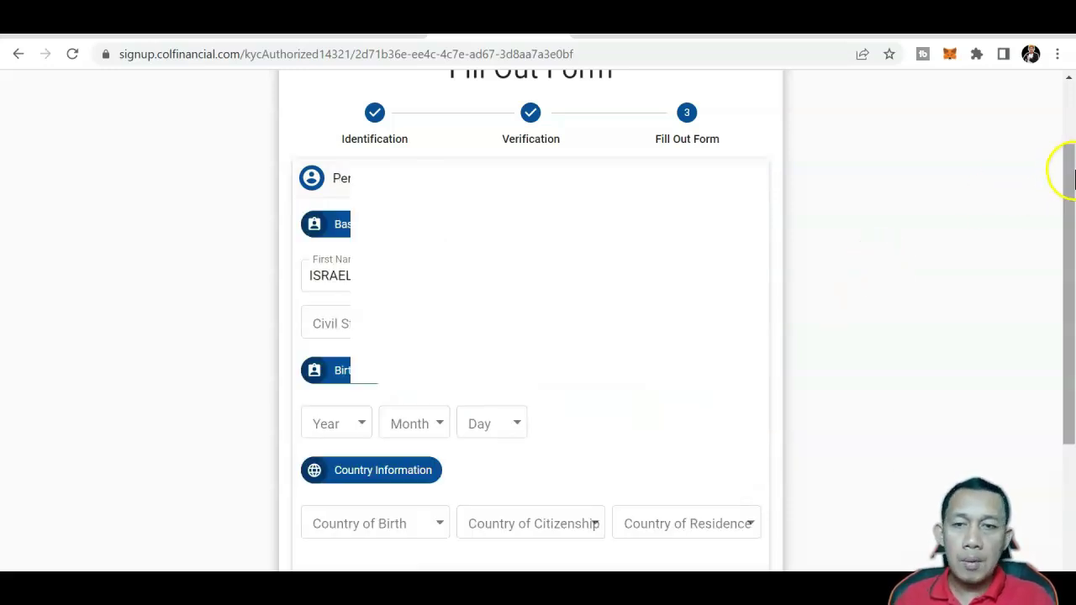
drag(1071, 173, 1071, 220)
click(328, 224)
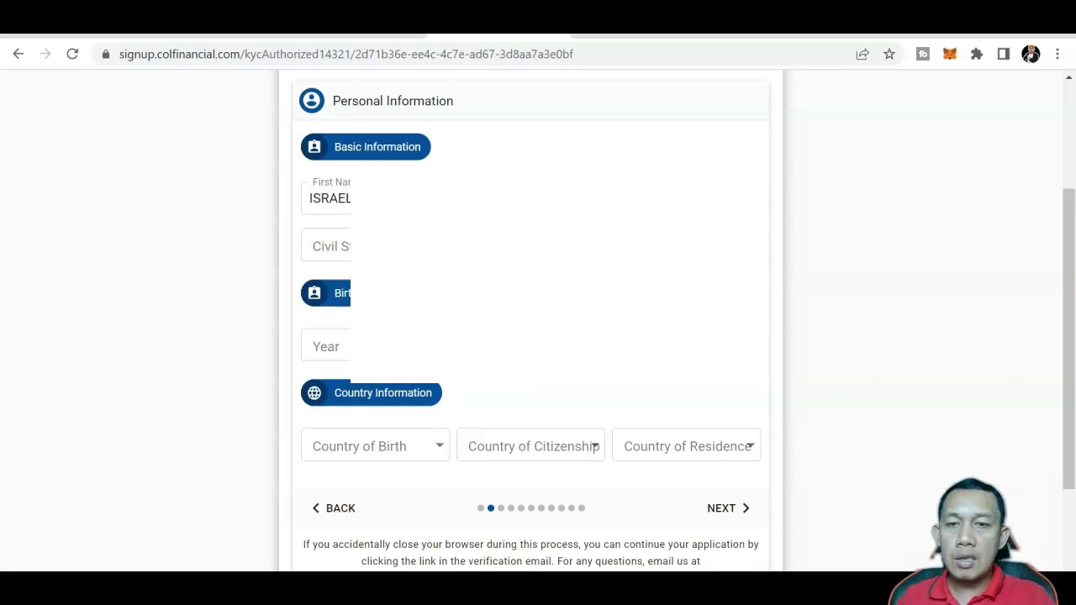
drag(1069, 257, 1071, 336)
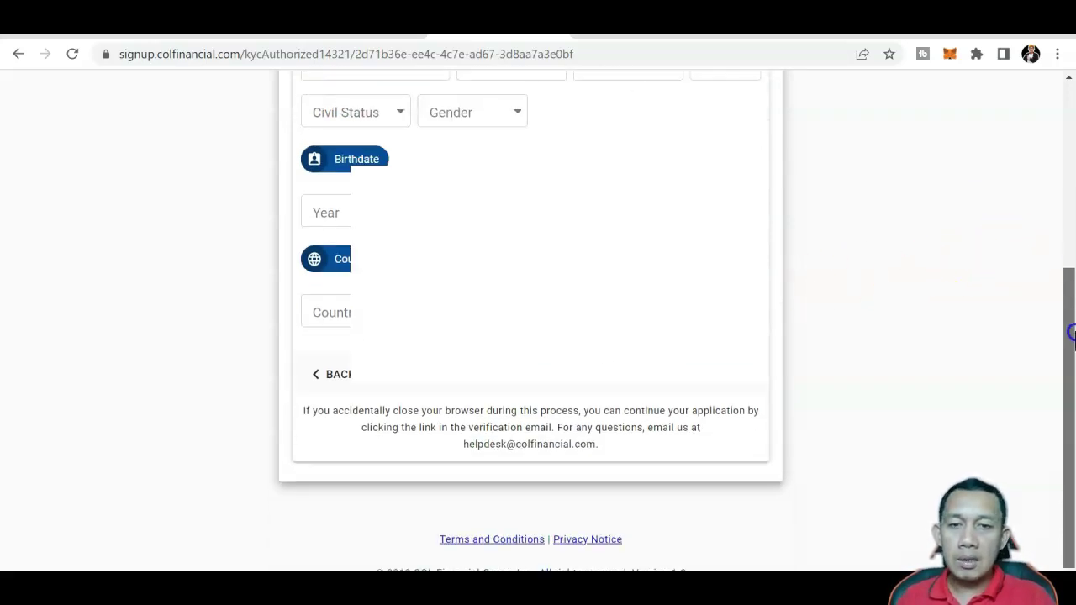
click(733, 384)
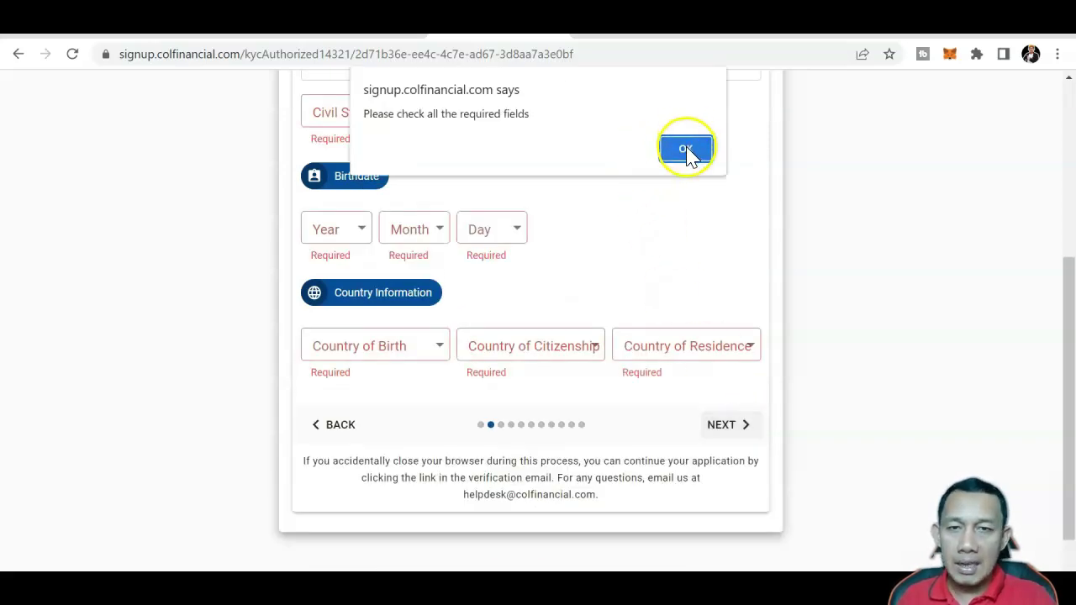
click(686, 150)
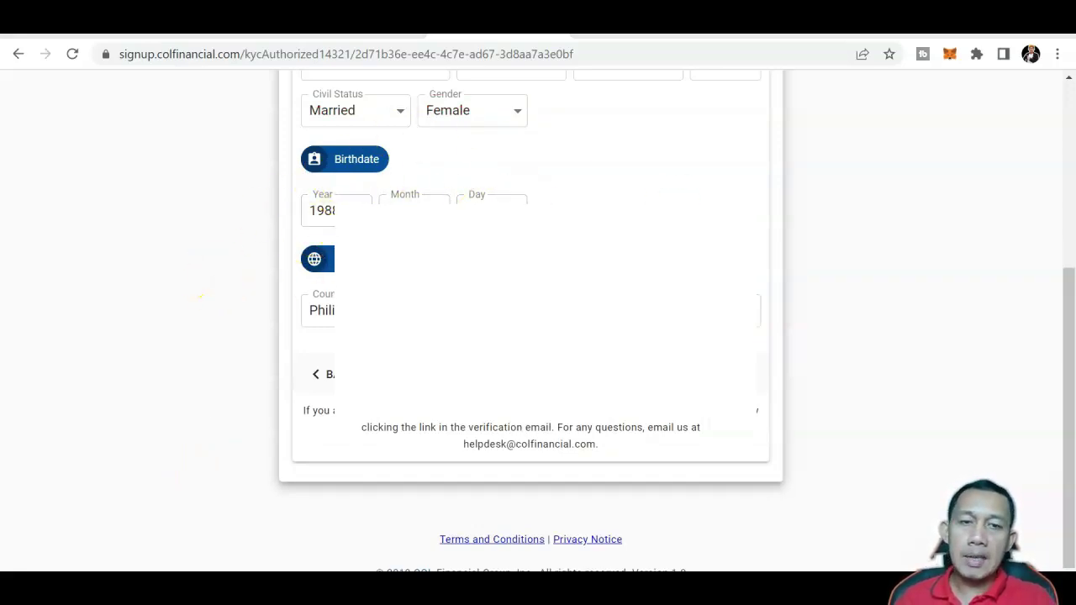
Continue to the address page, fill in the present address with country Philippines, reuse it as the permanent address, and proceed to Professional Information.
click(746, 378)
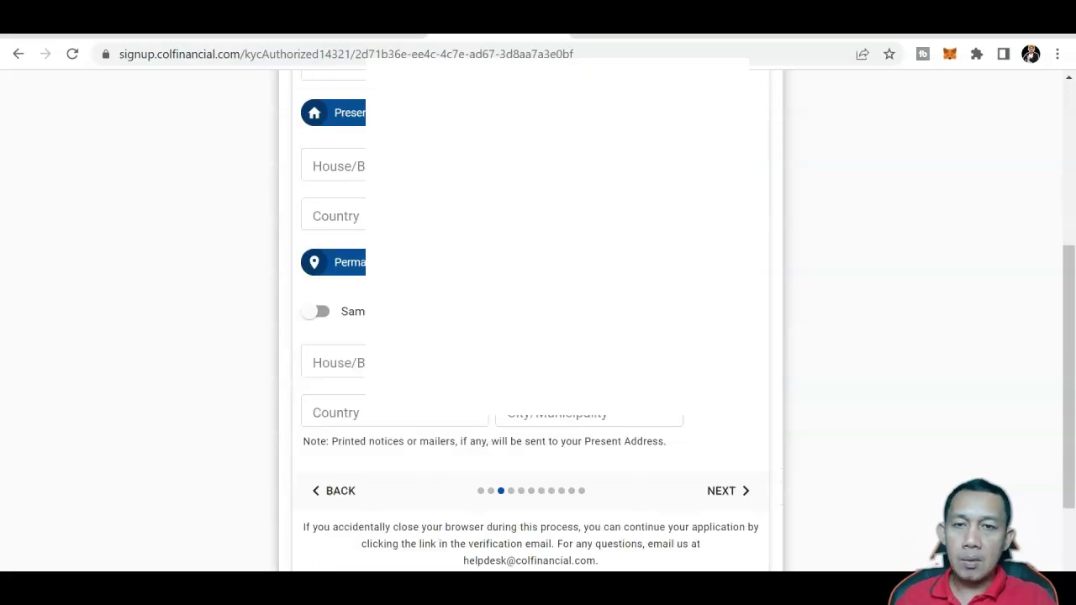
mouse_move(1063, 300)
mouse_down()
mouse_move(1064, 241)
mouse_move(1069, 280)
mouse_up()
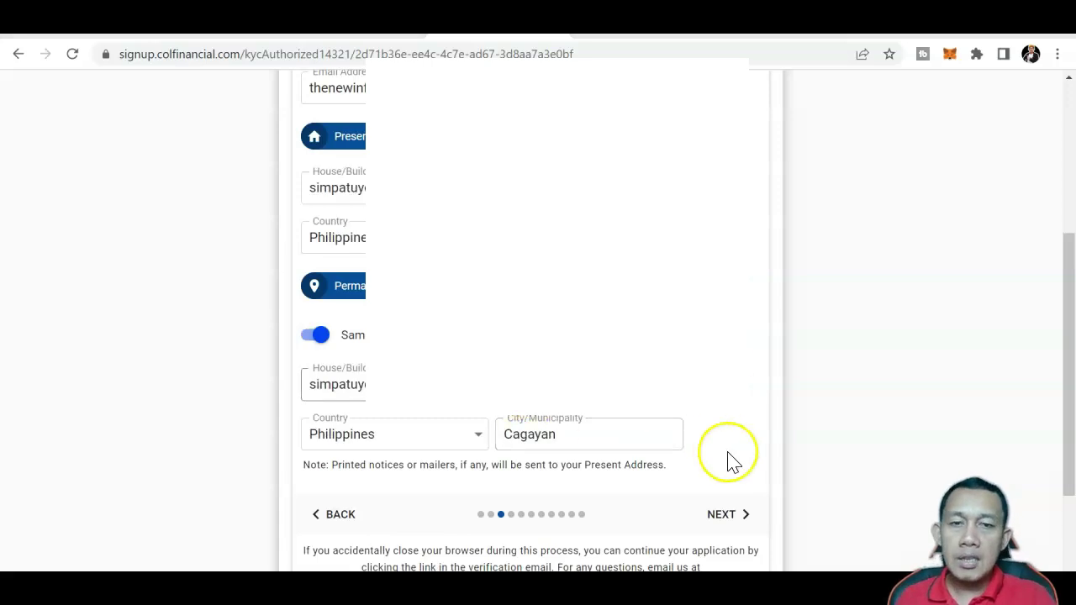
click(726, 516)
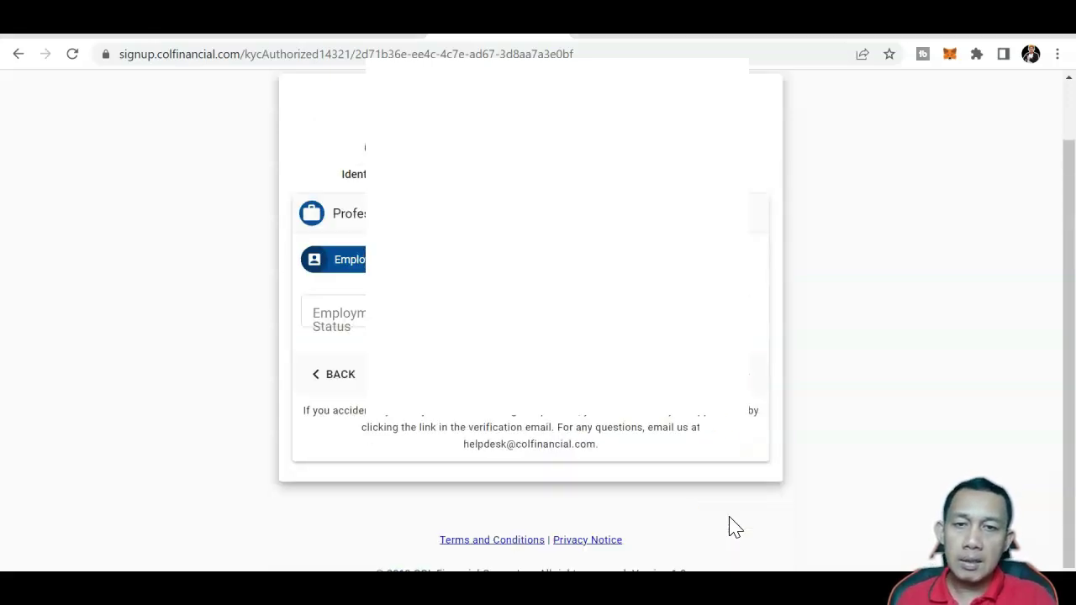
Set the employment status to Self-employed in the employment details and look over the additional professional and business fields.
click(619, 459)
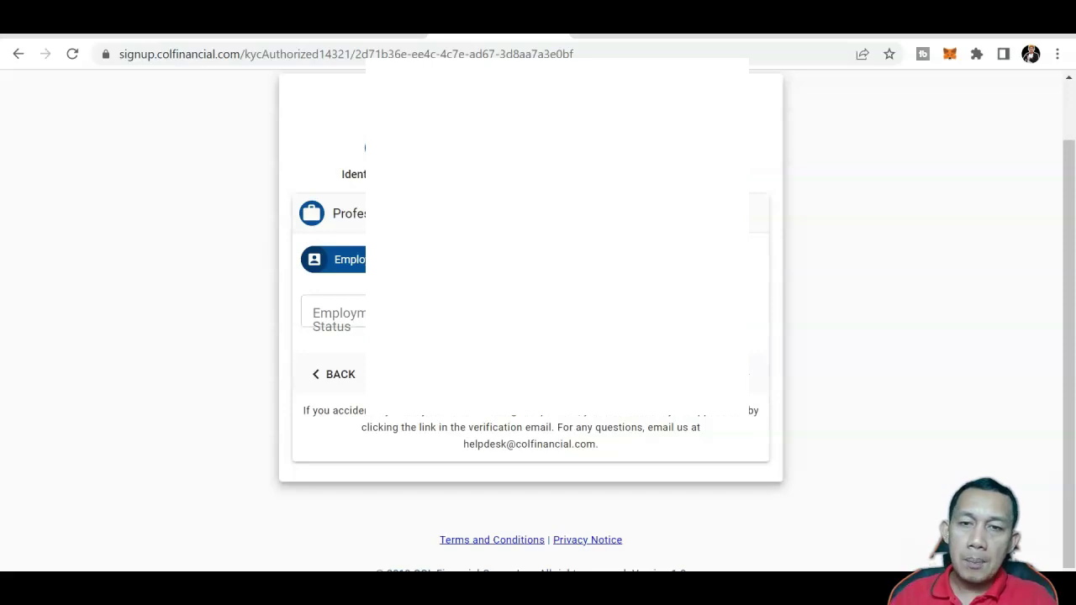
click(357, 319)
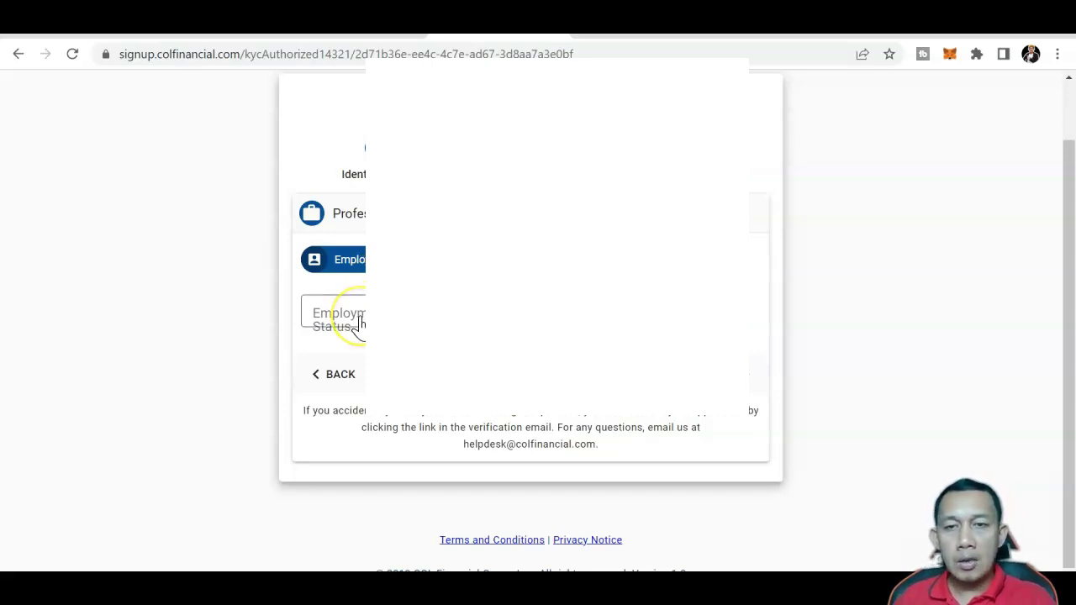
click(359, 324)
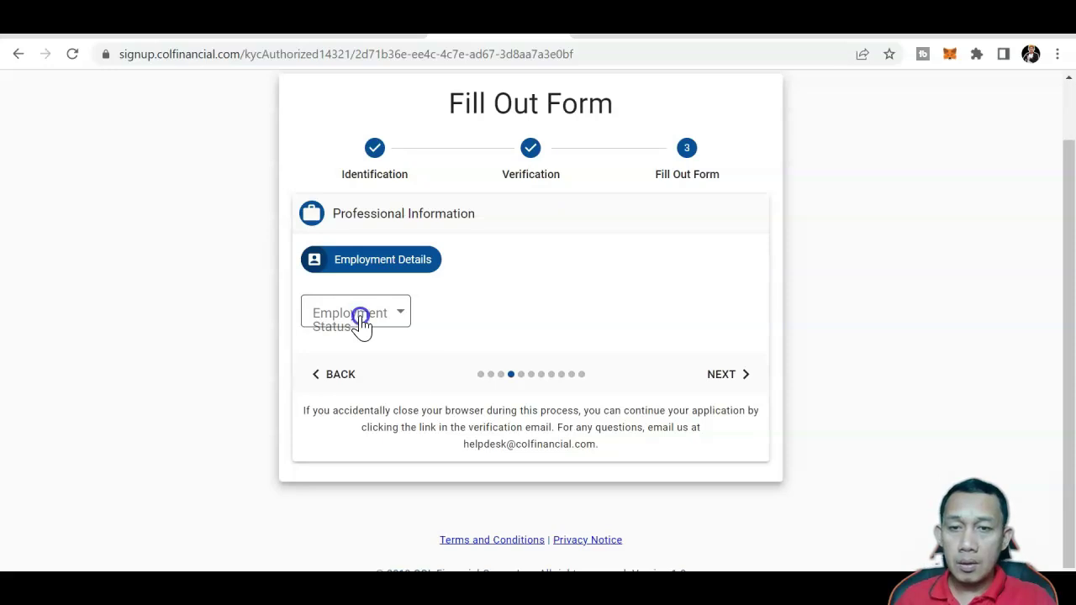
click(362, 324)
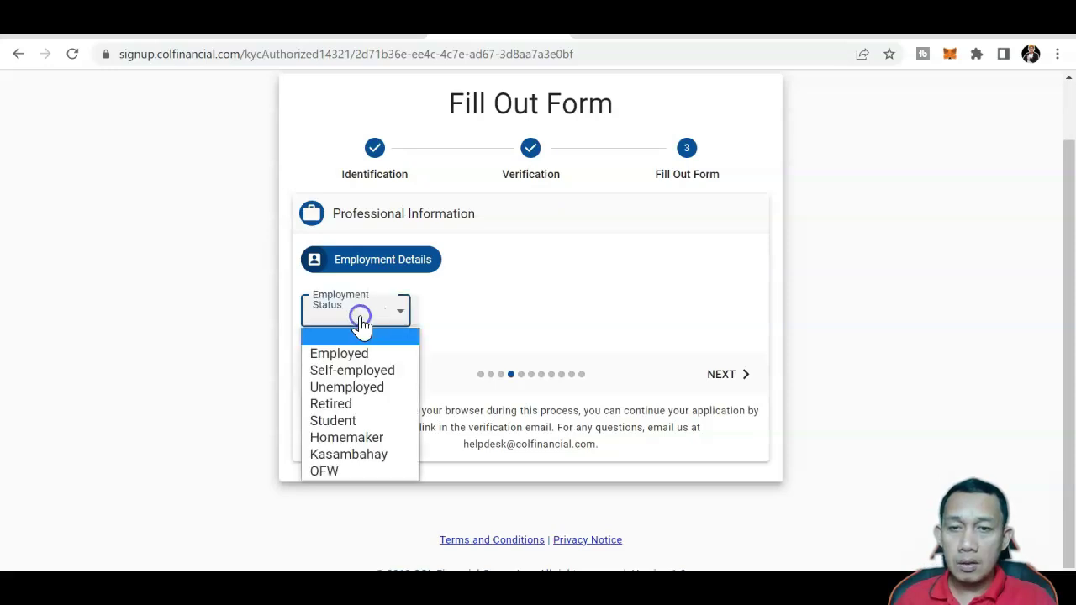
click(369, 378)
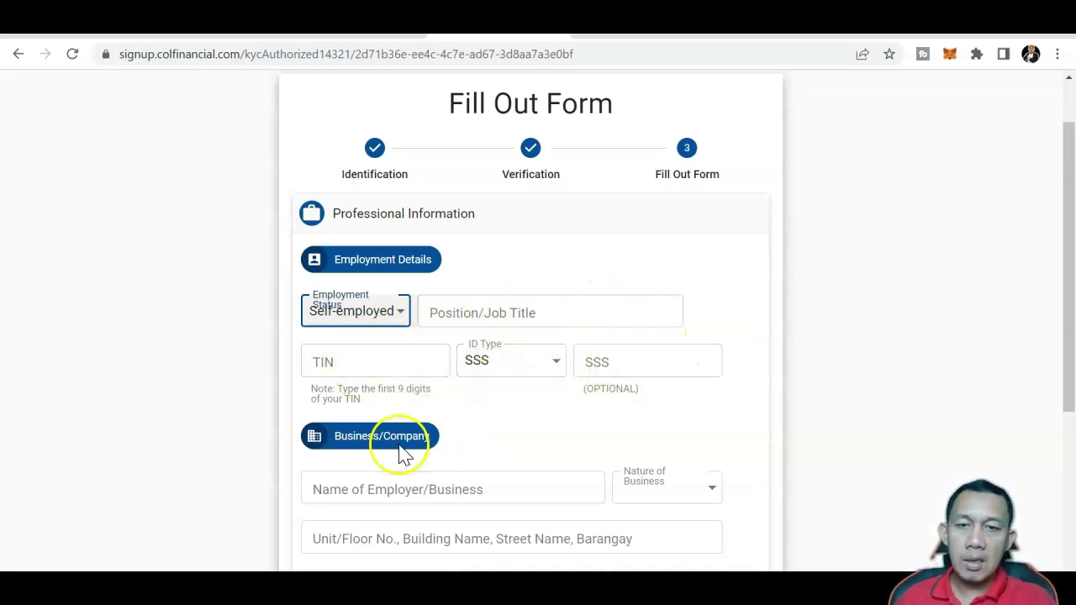
drag(1065, 319, 1070, 249)
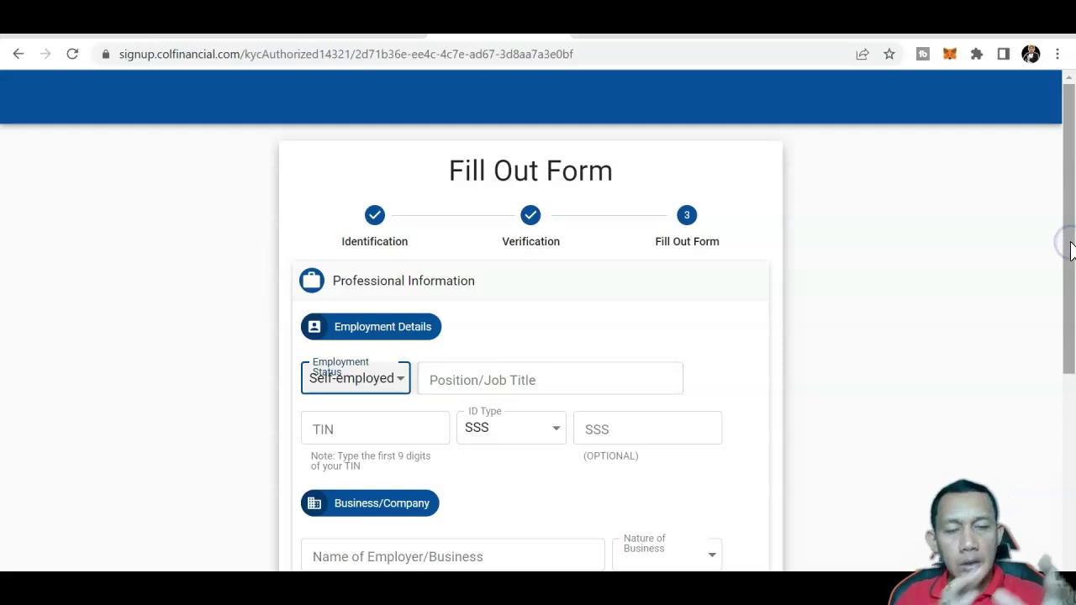